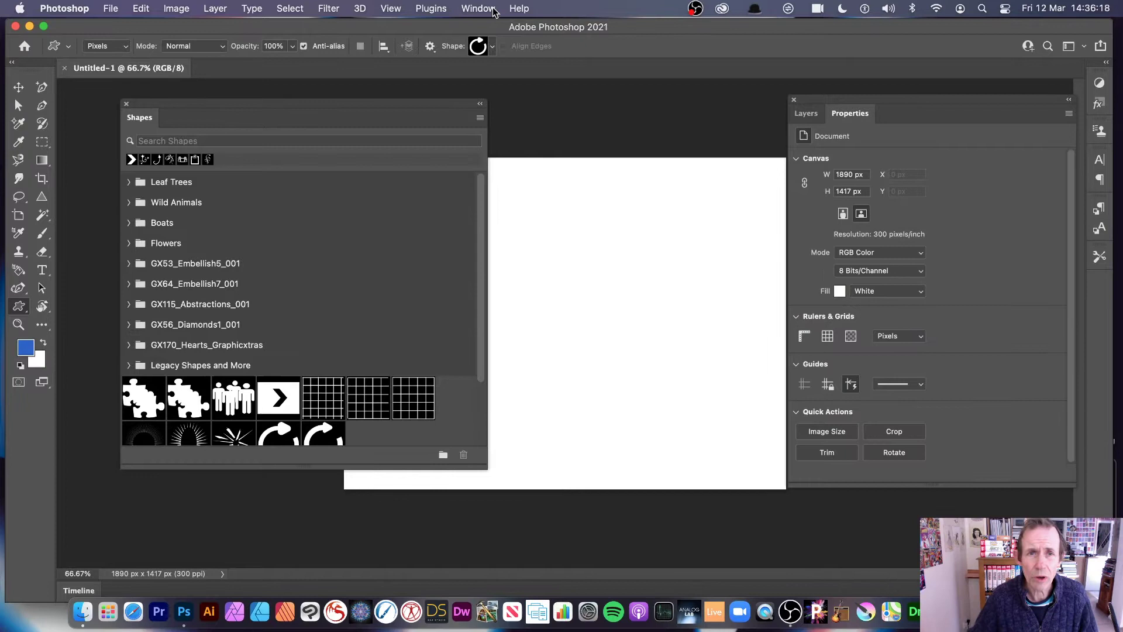
# Confirm the Shapes panel is enabled in the Window menu, then open its options menu.
pyautogui.click(488, 9)
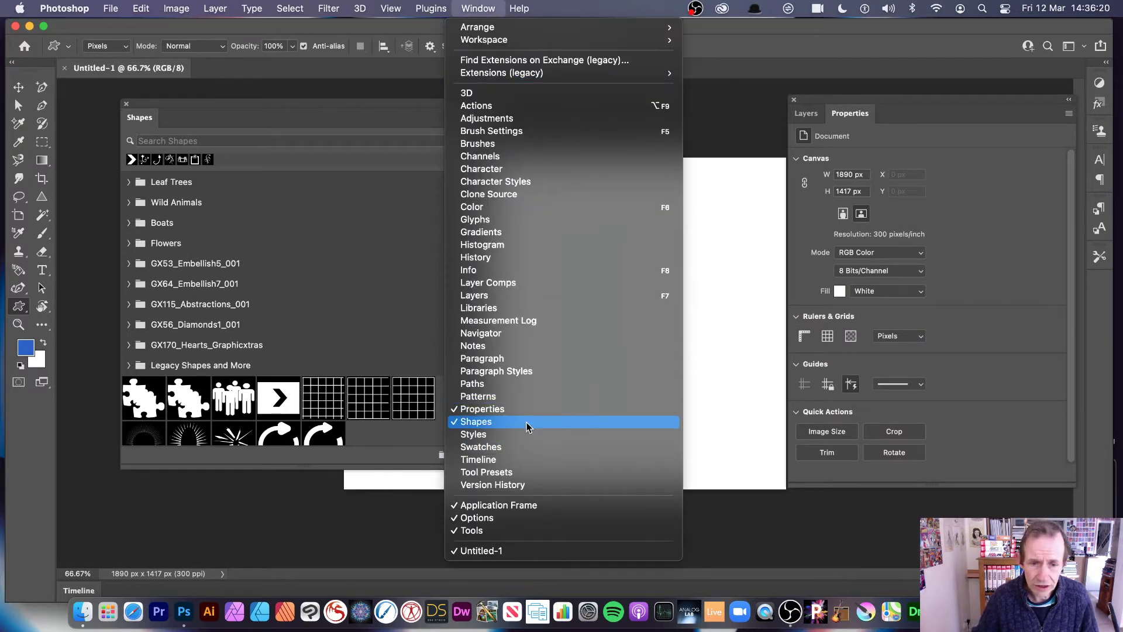
pyautogui.click(219, 109)
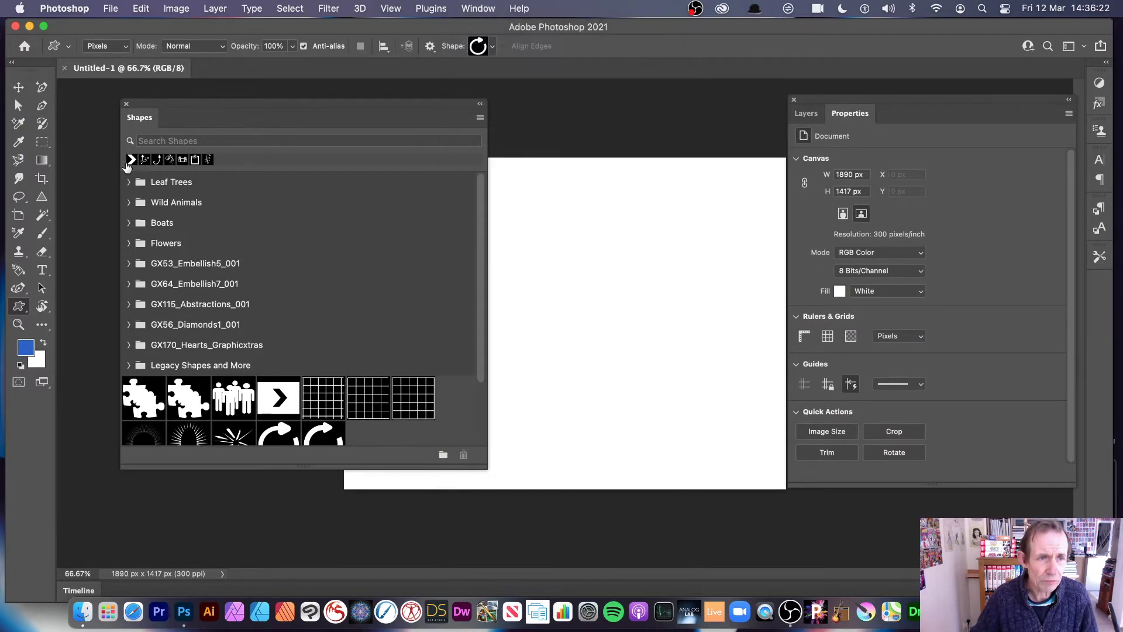
pyautogui.click(480, 118)
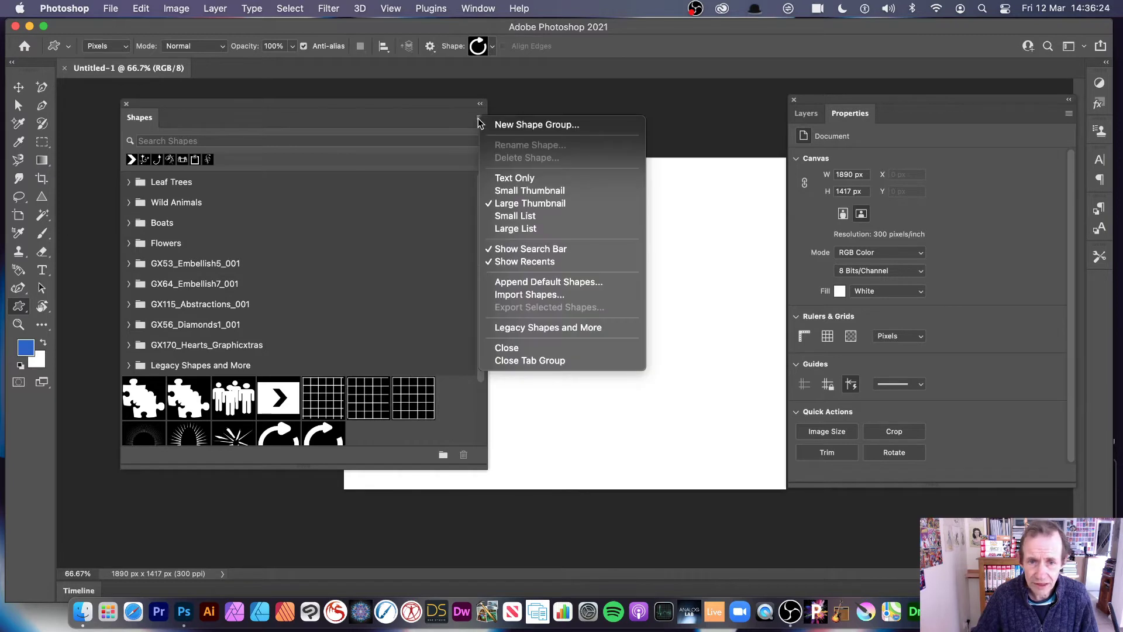
# Import the twenty .csh files from the crosses file through GX01Shapes02.csh.
pyautogui.click(545, 297)
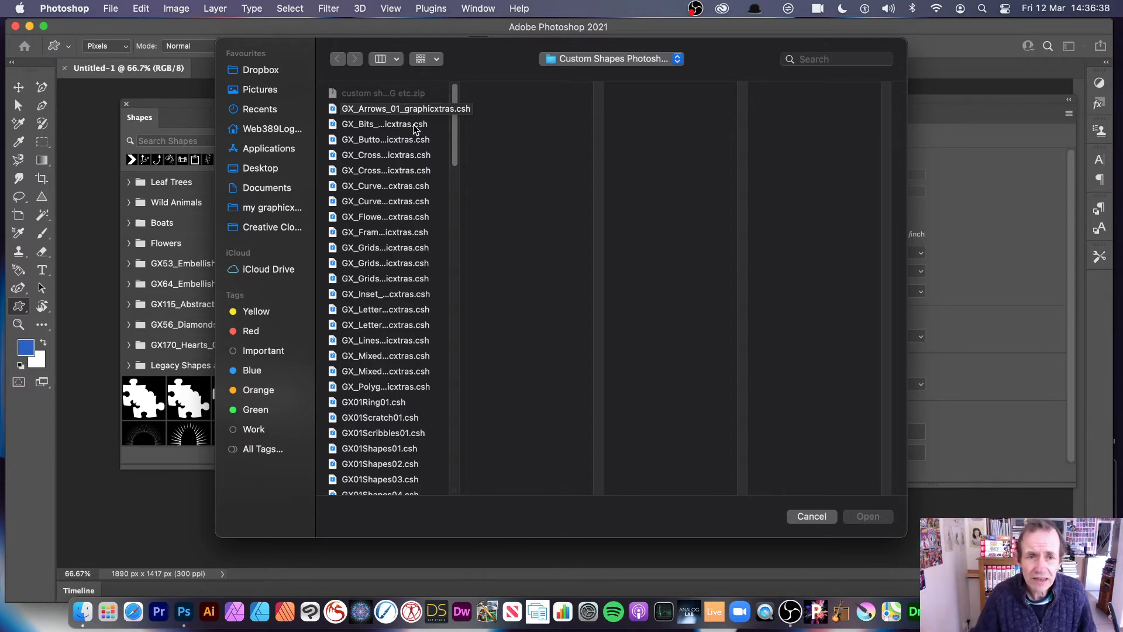
pyautogui.click(391, 171)
pyautogui.keyDown('shift'); pyautogui.click(394, 373); pyautogui.keyUp('shift')
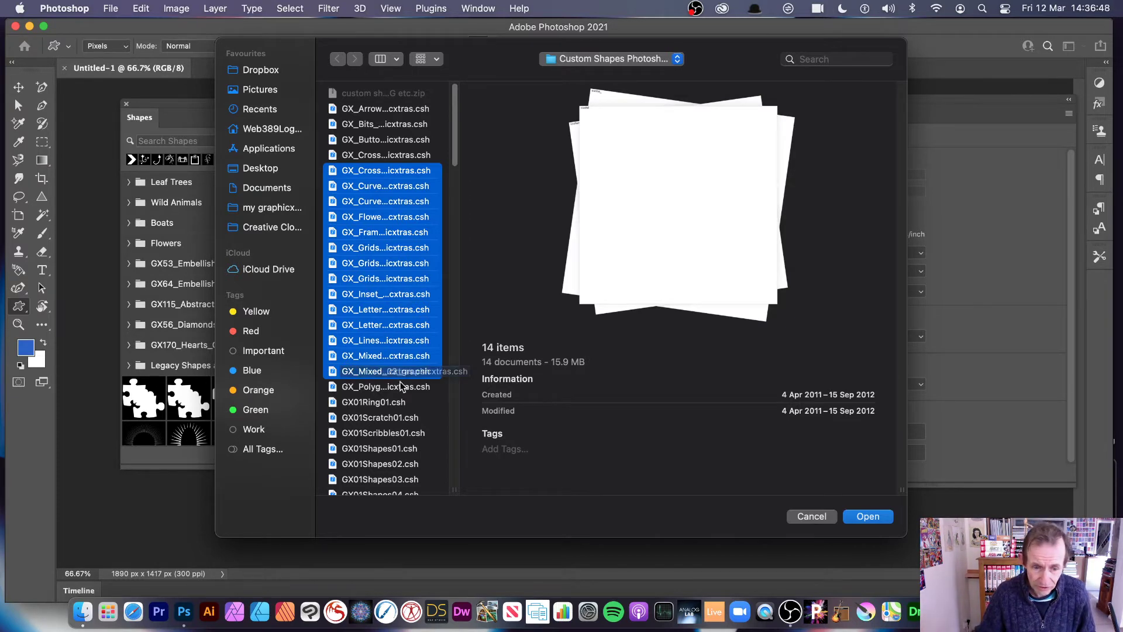
pyautogui.keyDown('shift'); pyautogui.click(385, 464); pyautogui.keyUp('shift')
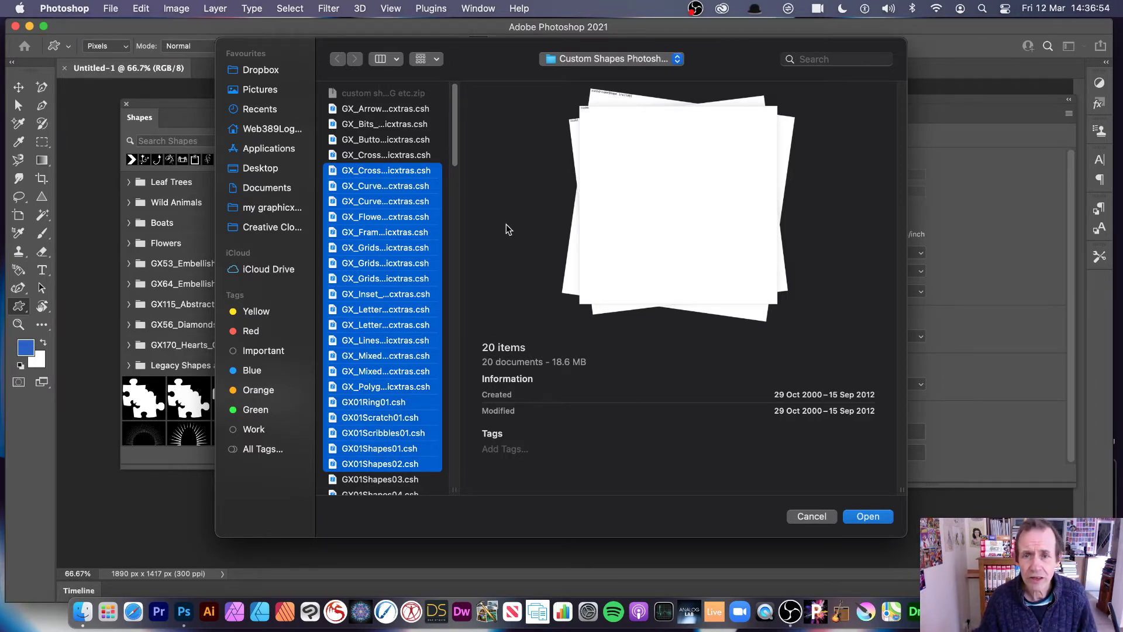
pyautogui.click(858, 515)
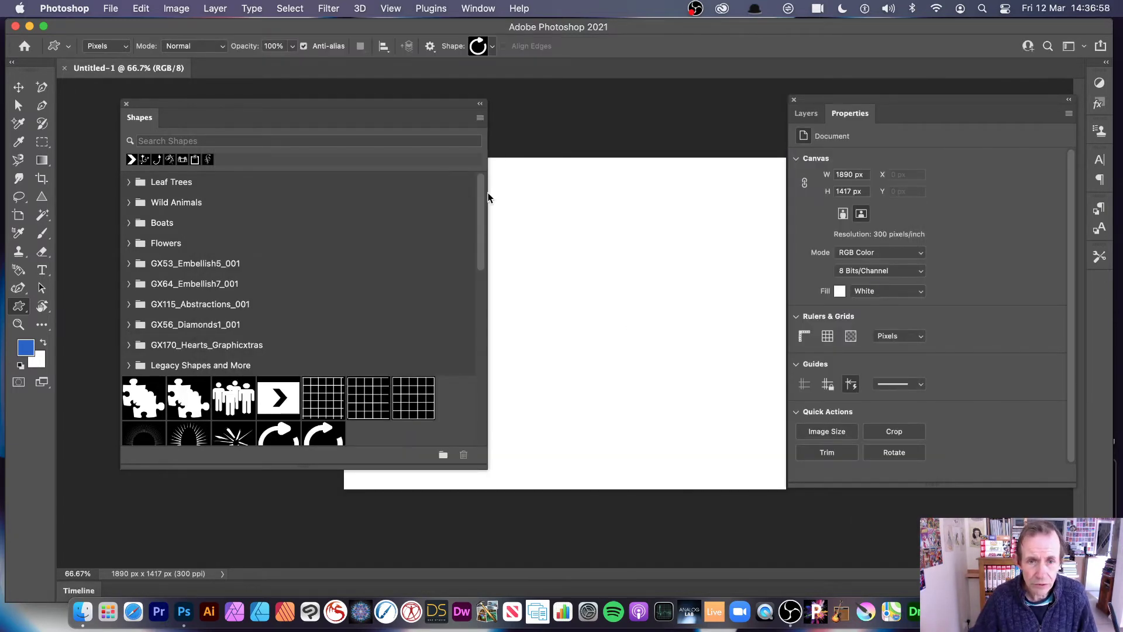
pyautogui.moveTo(479, 195); pyautogui.dragTo(486, 350)
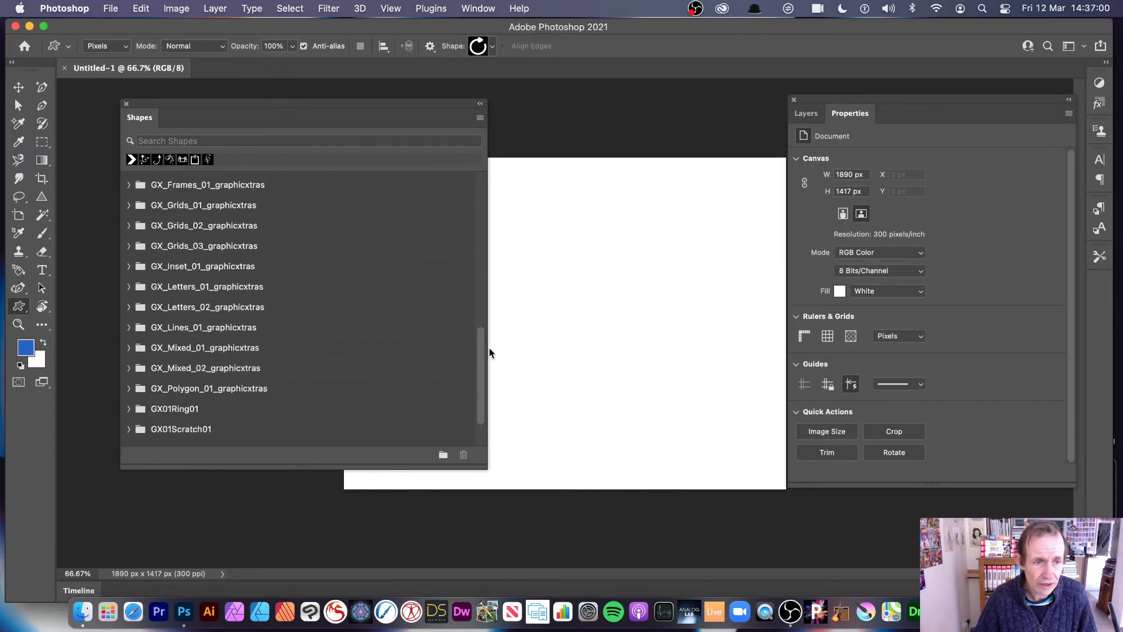
# Expand the GX_Grids_02_graphicxtras folder and move the Shapes panel to the right.
pyautogui.click(129, 226)
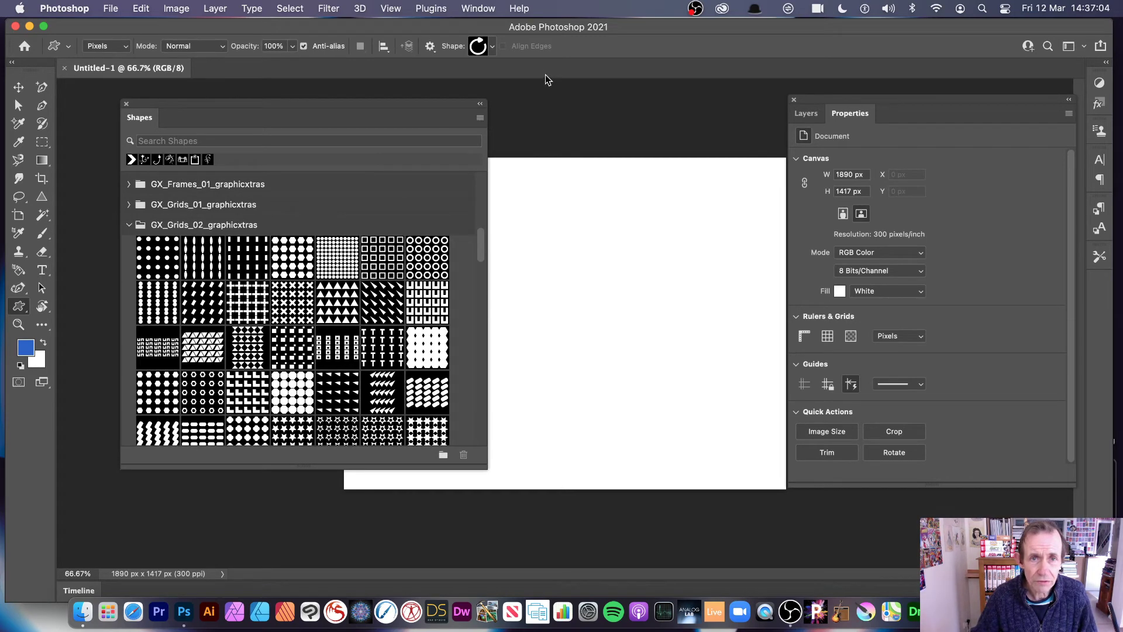
pyautogui.moveTo(145, 105); pyautogui.dragTo(669, 111)
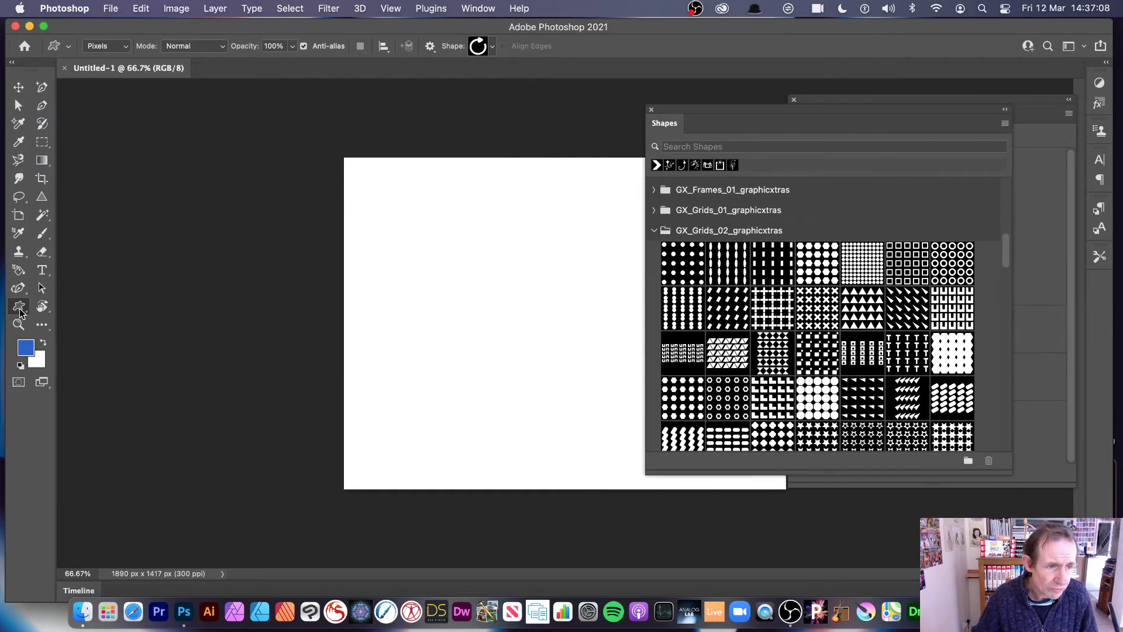
# Pick the first L letter shape from GX_Letters_01_graphicxtras in the Shape picker.
pyautogui.click(491, 47)
pyautogui.moveTo(559, 108); pyautogui.dragTo(560, 230)
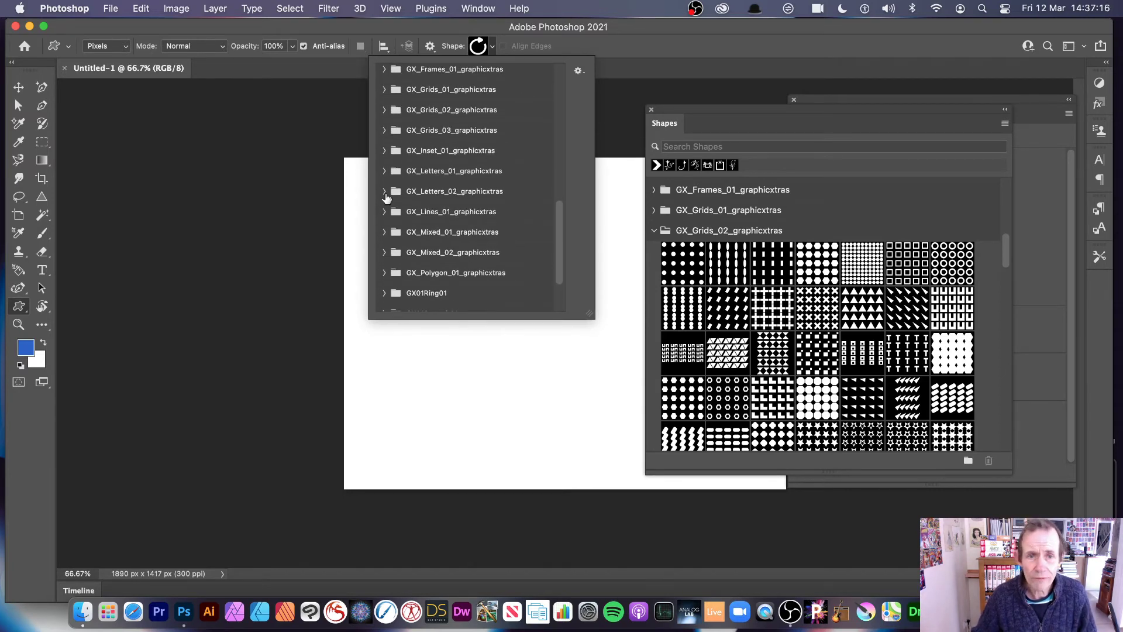
pyautogui.click(384, 174)
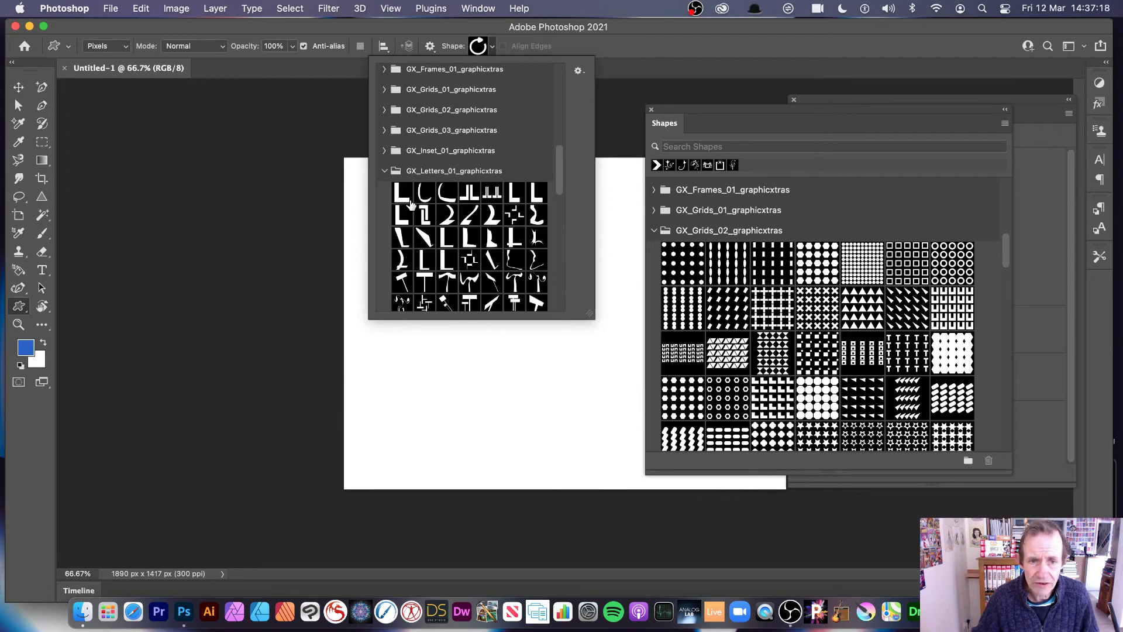
pyautogui.click(401, 192)
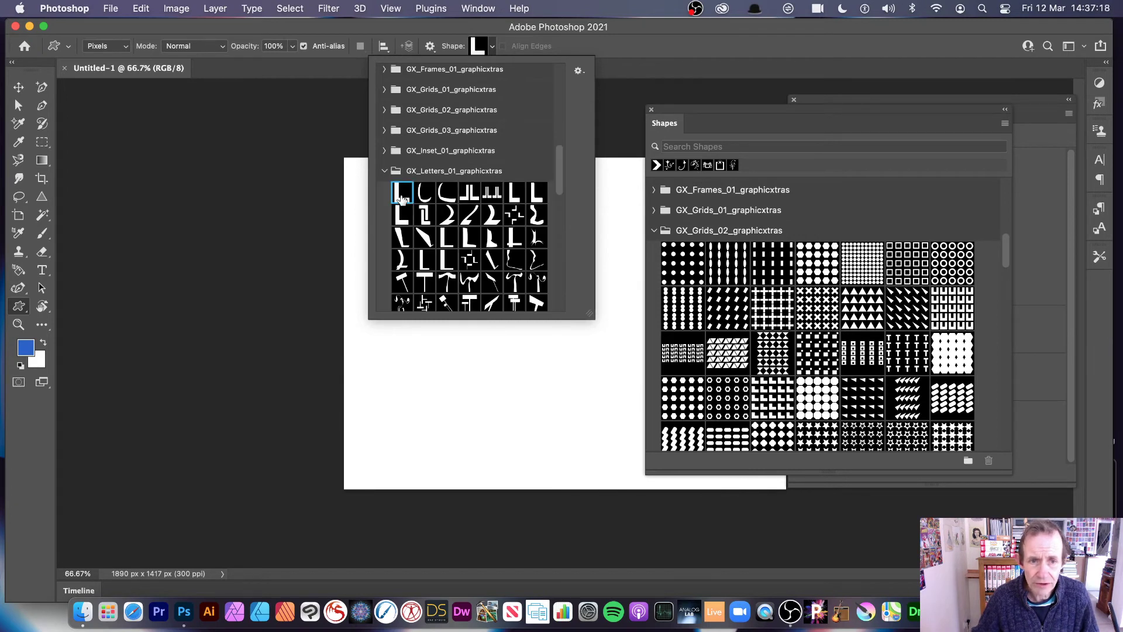
pyautogui.click(644, 39)
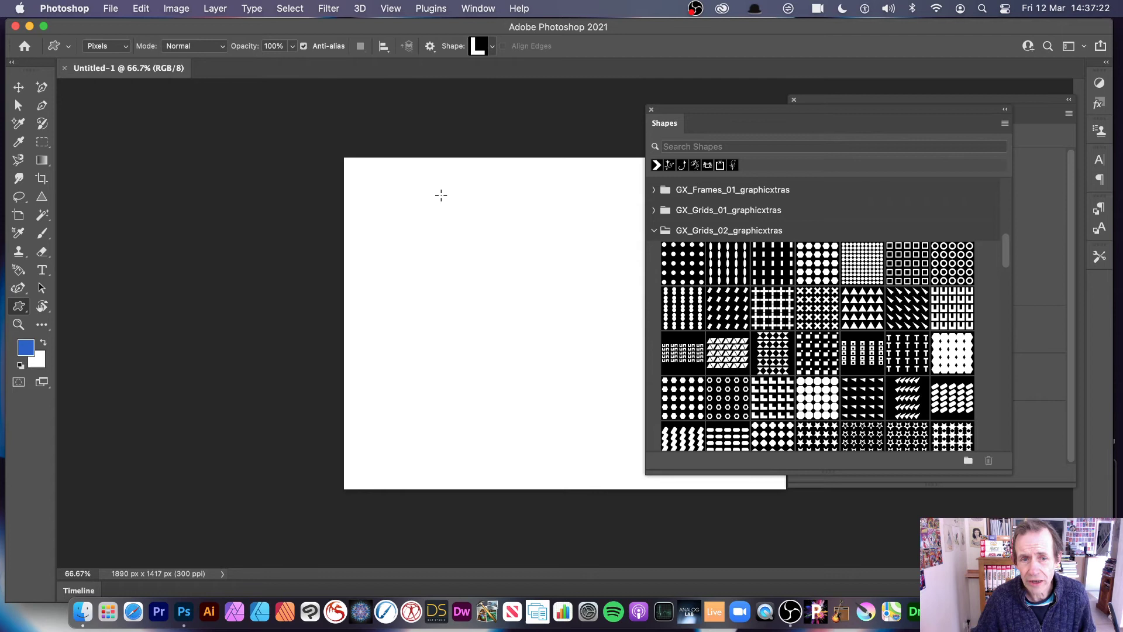
# Draw a large blue L shape on the left half of the white canvas.
pyautogui.moveTo(407, 190); pyautogui.dragTo(534, 398)
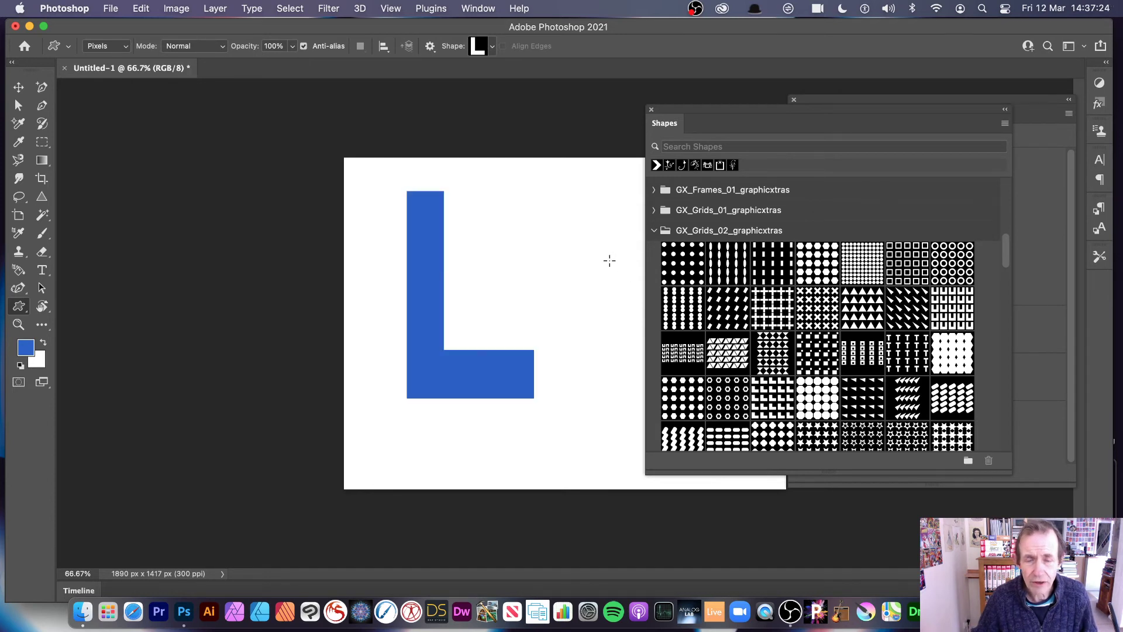